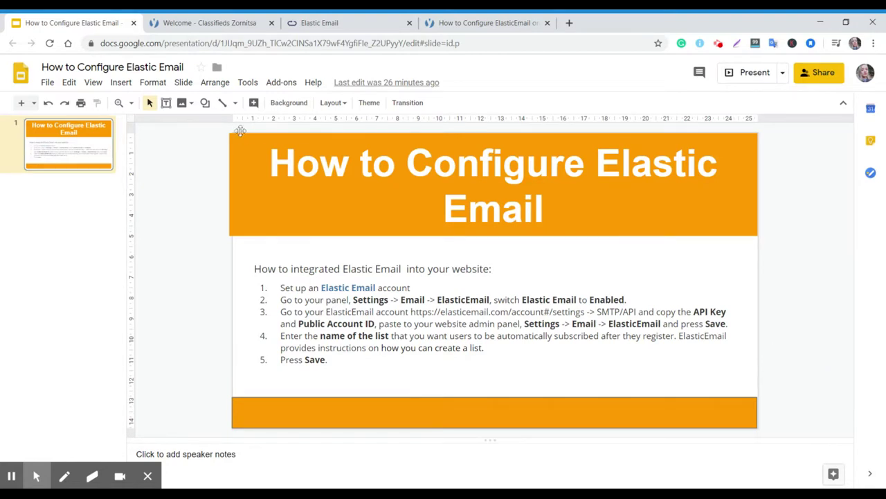
Switch to the Yclas admin panel and save the general email configuration with ElasticEmail as the email service
click(214, 23)
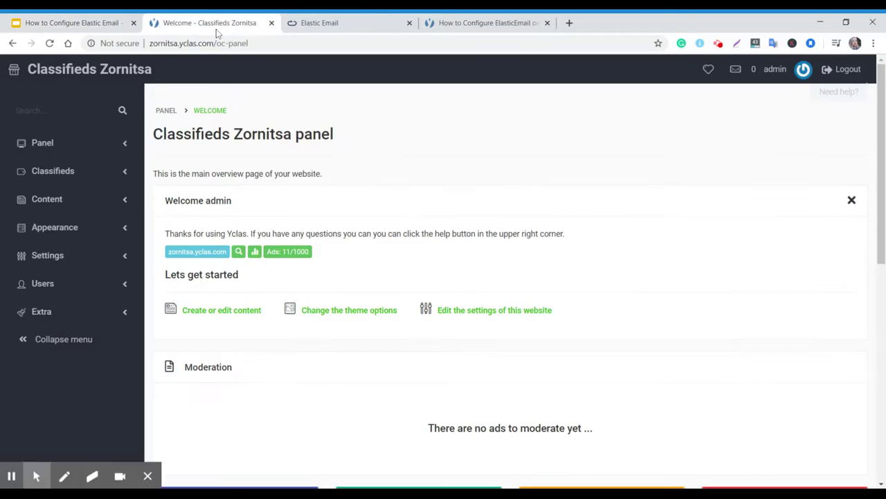
click(83, 259)
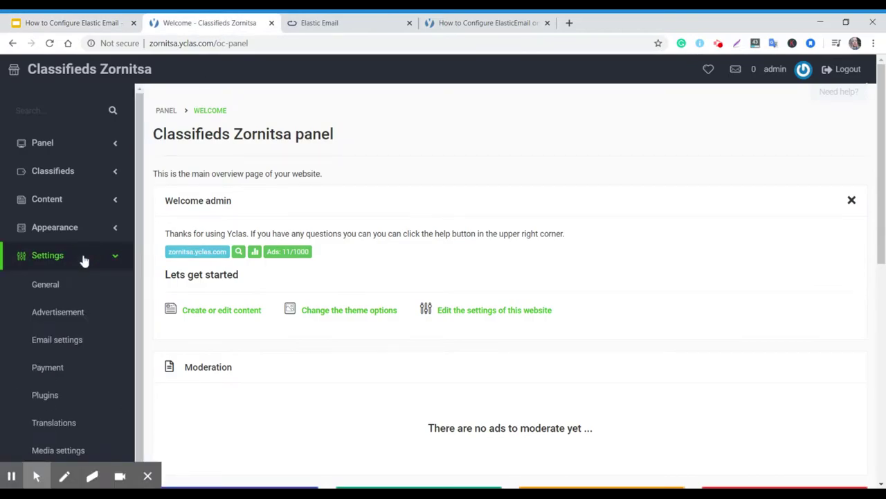
click(87, 344)
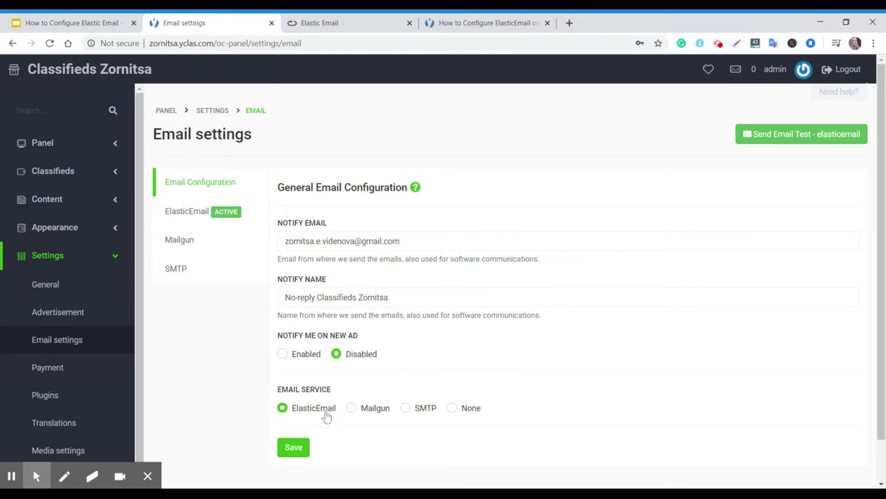
click(295, 453)
Show the ElasticEmail configuration and look over the Elastic Email sign-up form
click(191, 218)
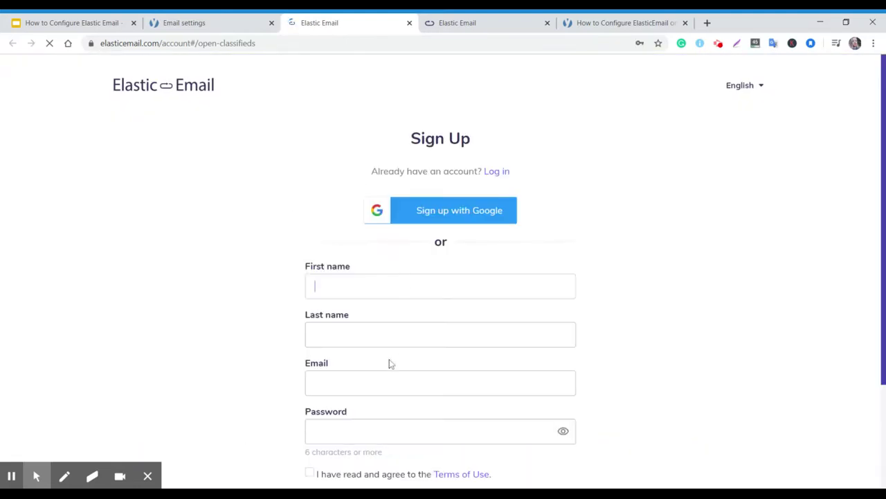
scroll(417, 349, down, 1)
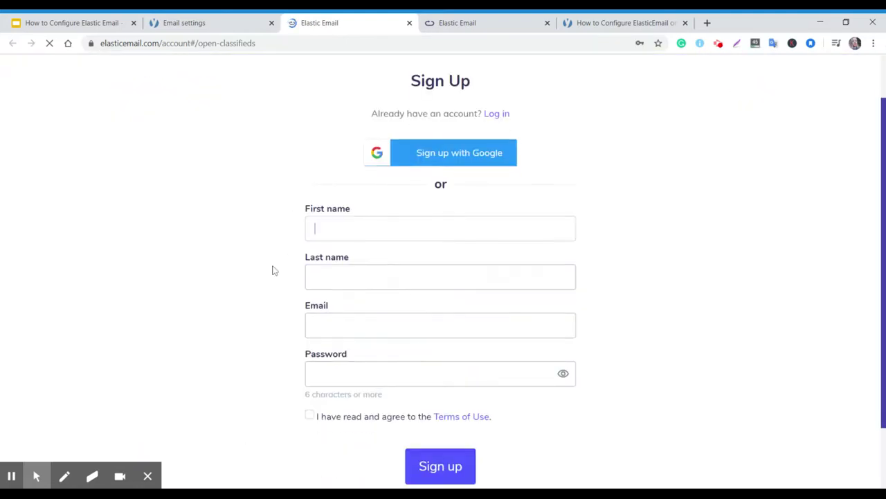
scroll(578, 109, up, 1)
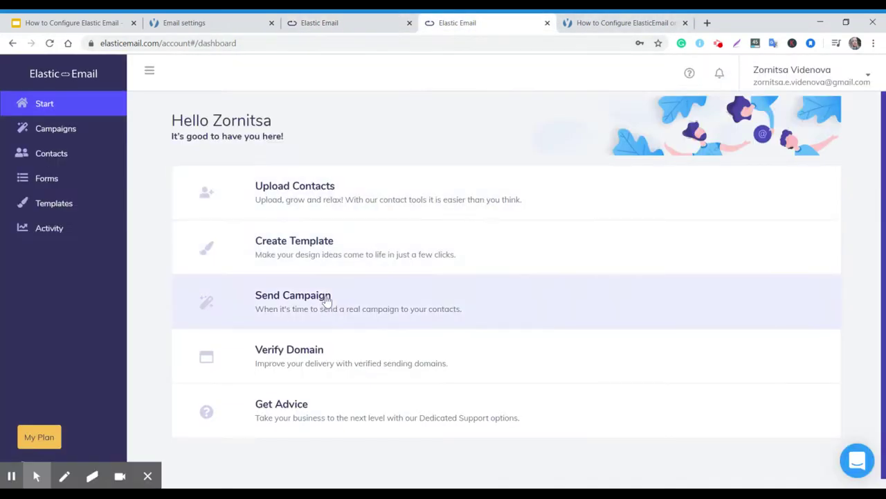
Go through Verify Domain in the Elastic Email account to the account's API settings
click(301, 302)
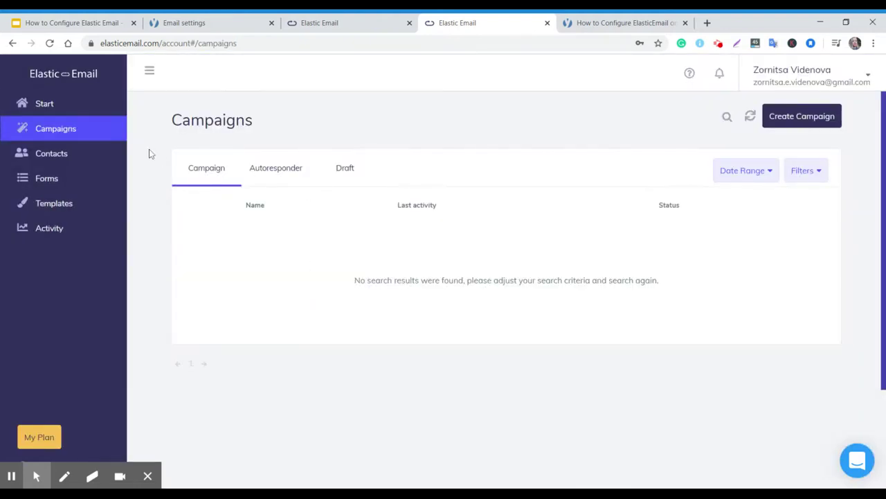
click(51, 112)
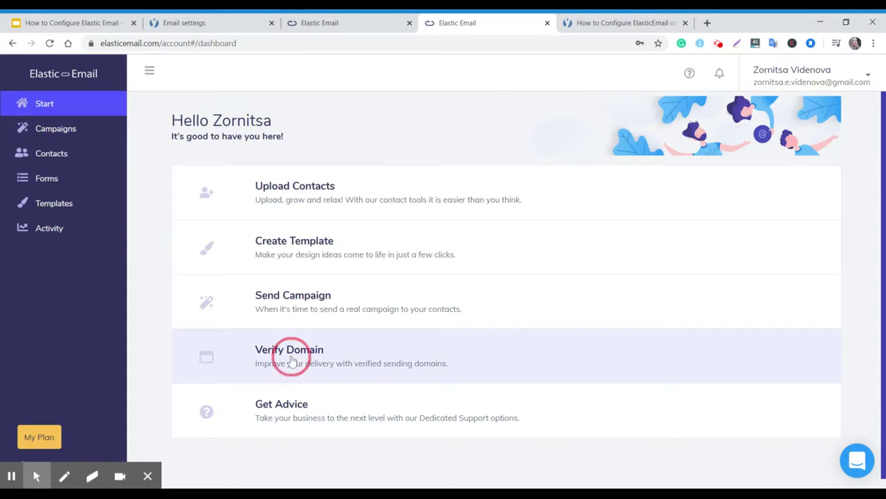
click(291, 356)
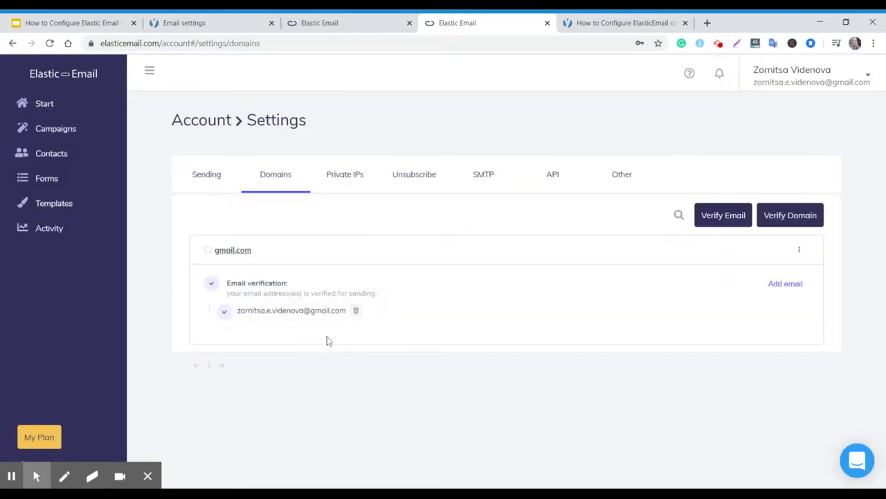
click(543, 177)
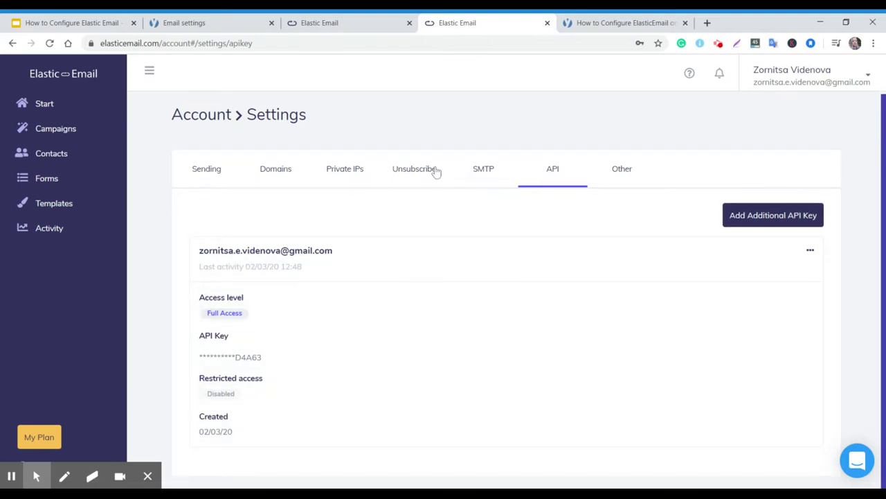
Look through the Unsubscribe, Private IPs and SMTP settings, return to the API settings and dismiss the chat message
click(424, 173)
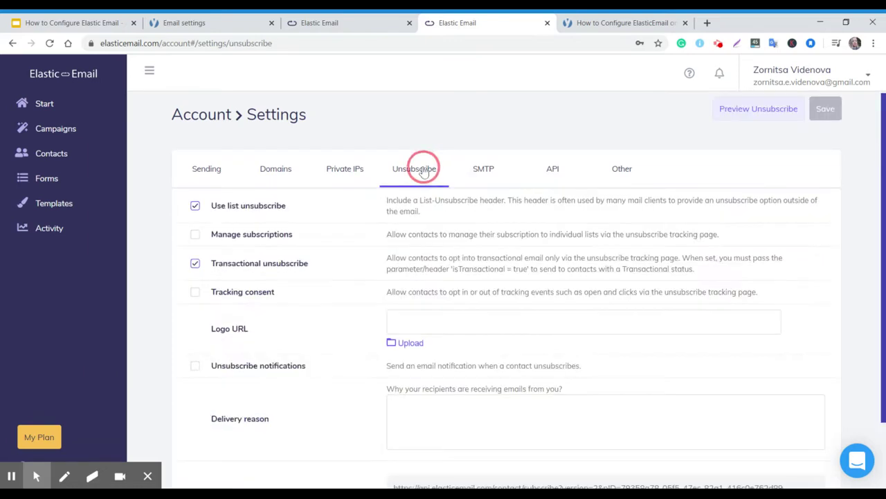
click(350, 173)
click(476, 180)
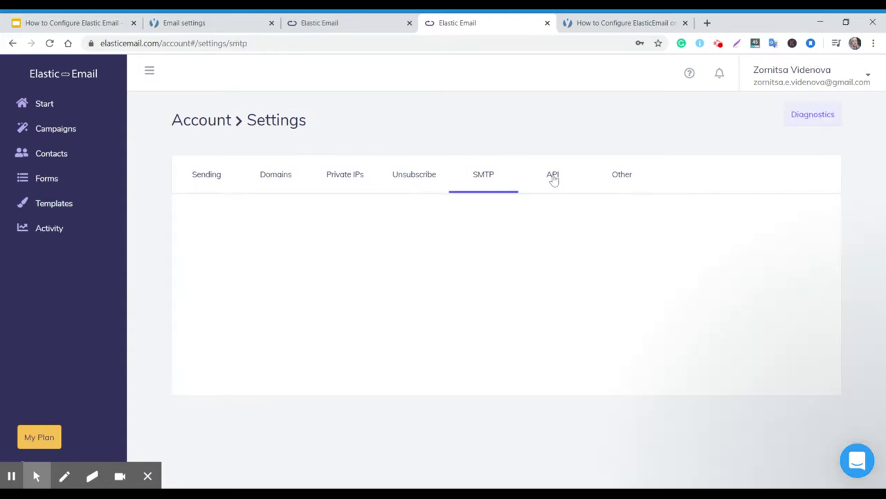
click(554, 179)
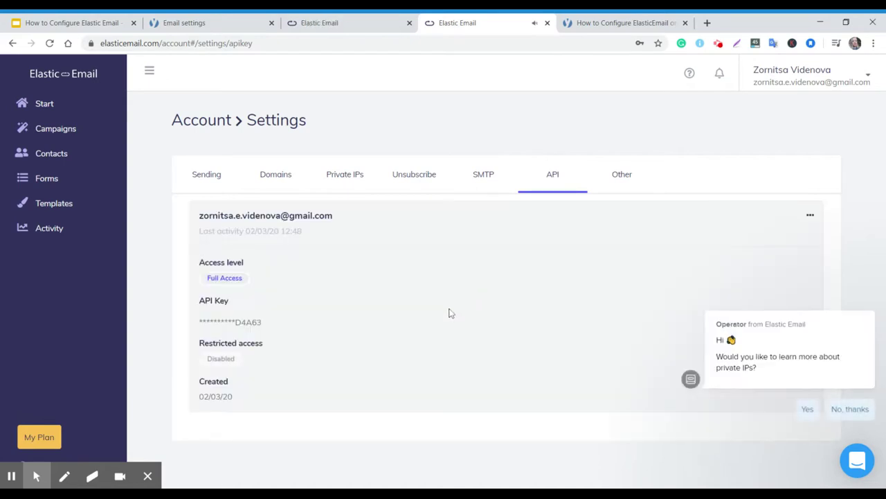
mouse_move(772, 357)
click(866, 296)
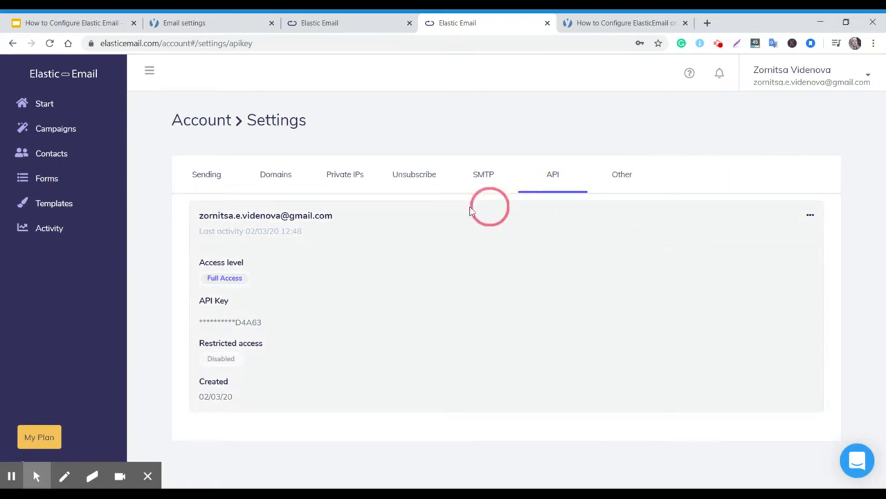
Review the account's SMTP credentials and return to the API key details
click(490, 186)
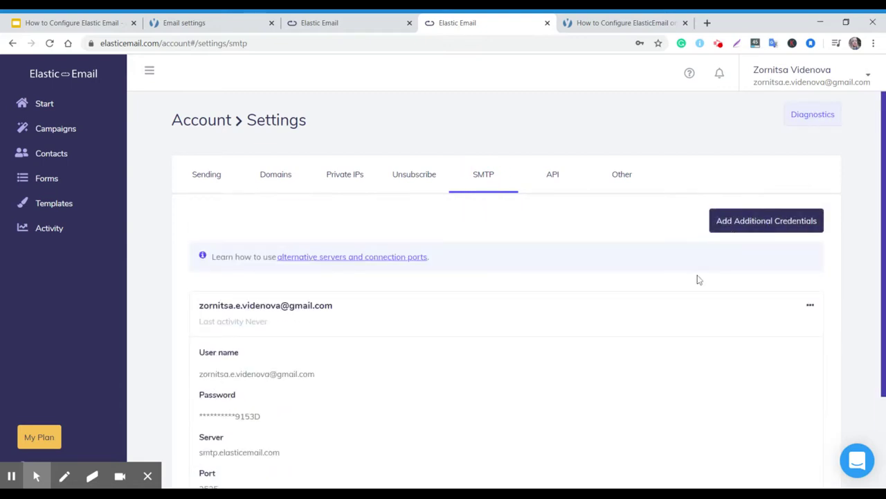
scroll(575, 299, down, 2)
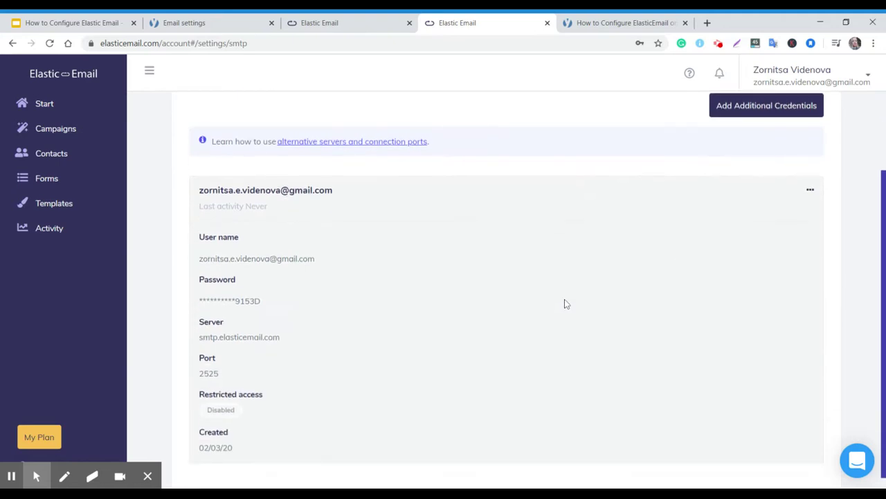
scroll(443, 291, up, 3)
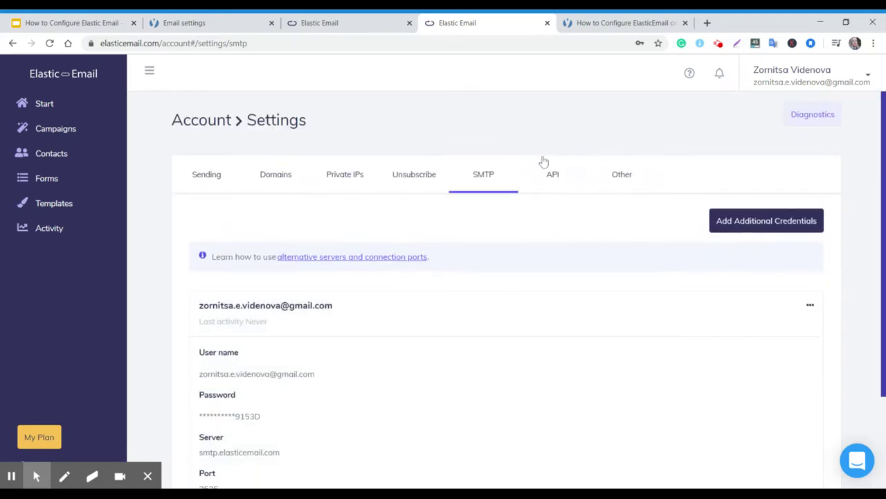
click(550, 175)
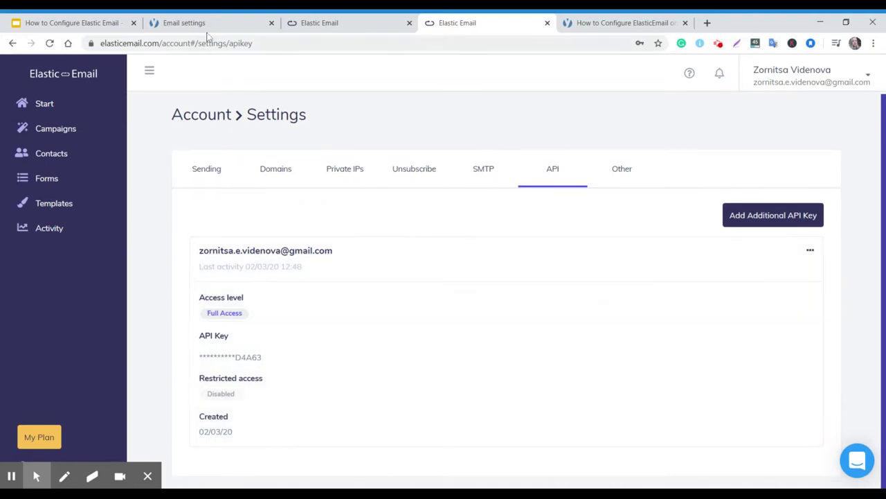
Switch to the Yclas email settings and examine the API key stored in the ElasticEmail configuration
click(203, 25)
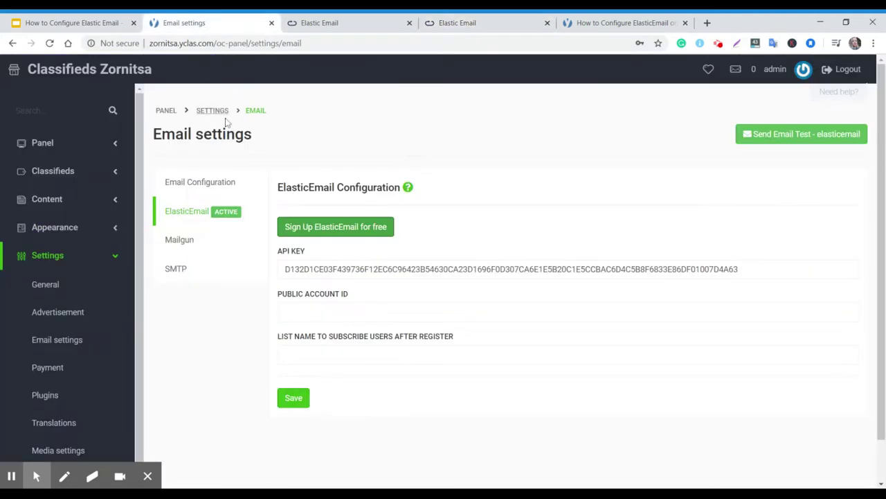
drag(372, 269, 739, 269)
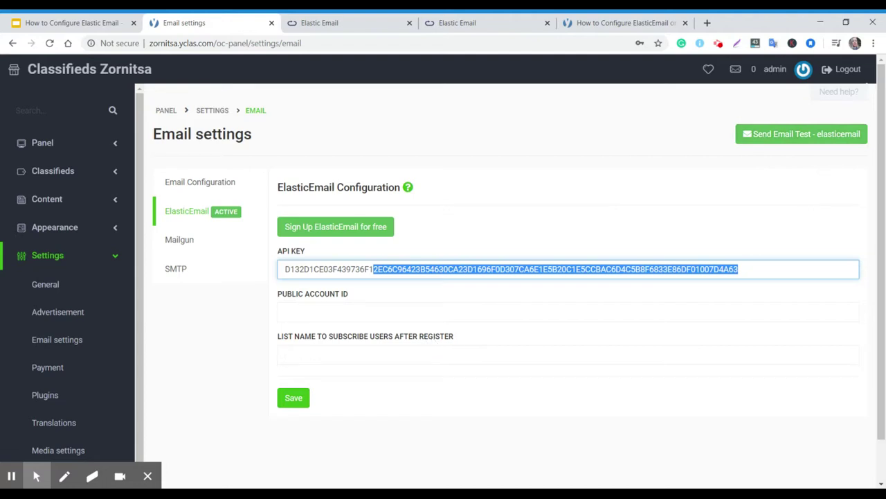
drag(738, 269, 789, 265)
click(752, 270)
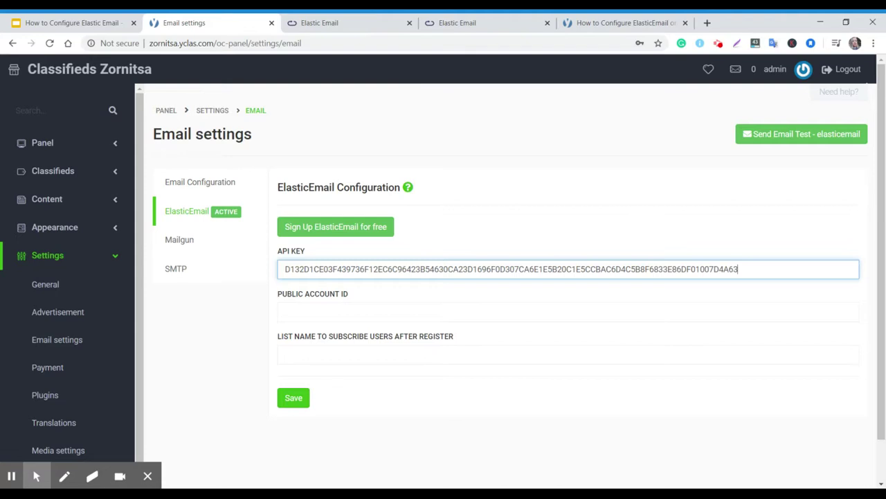
Switch to the Elastic Email account and open its contacts overview from the start page
click(353, 23)
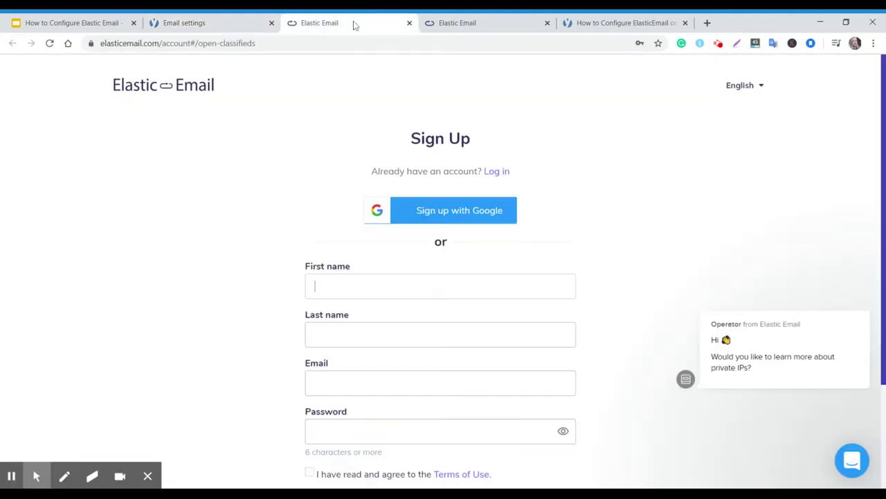
click(435, 18)
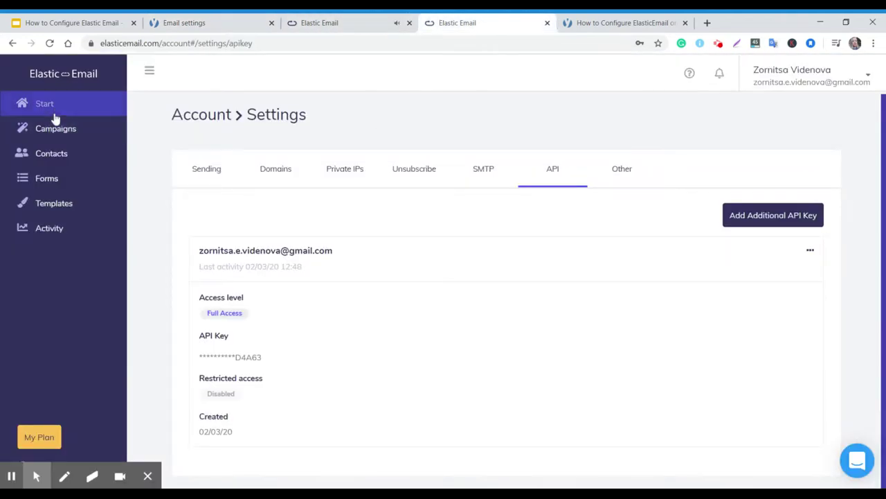
click(52, 108)
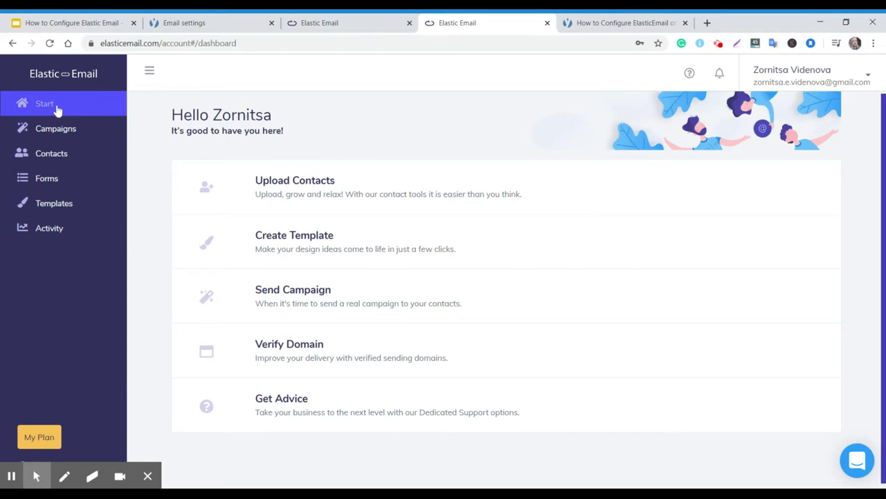
click(301, 181)
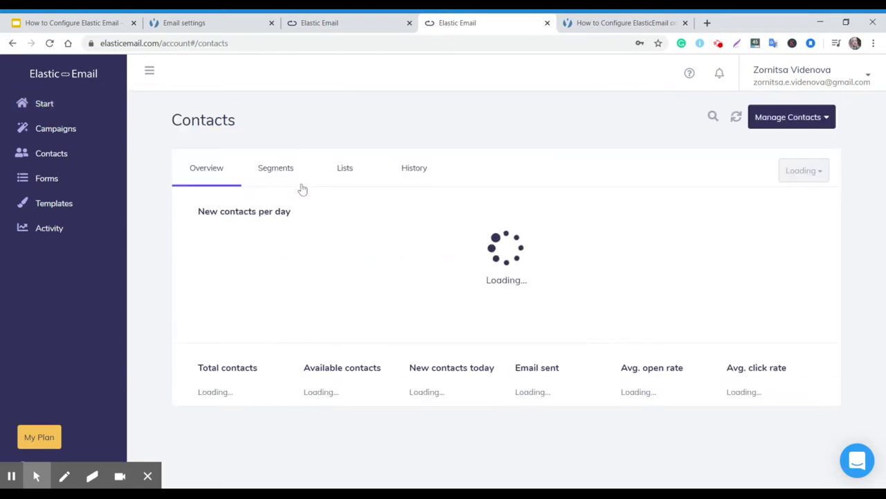
Show the Create New List dialog for contacts and close it without creating a list
click(810, 121)
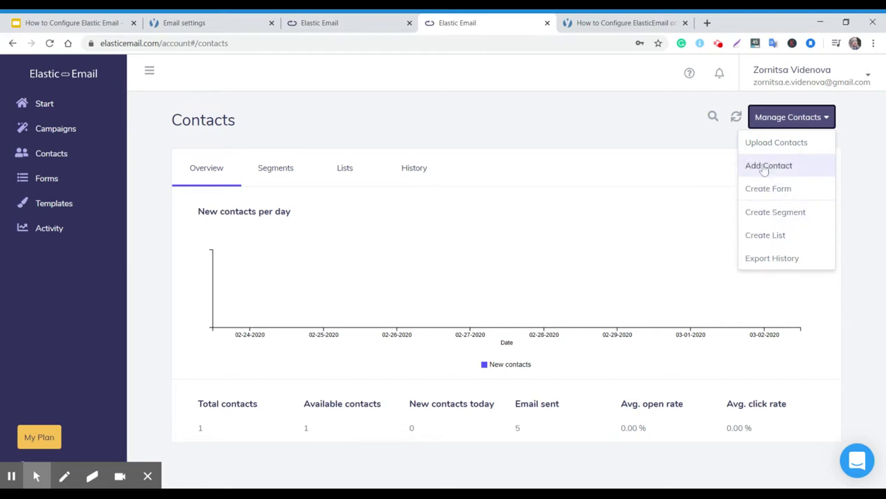
click(781, 241)
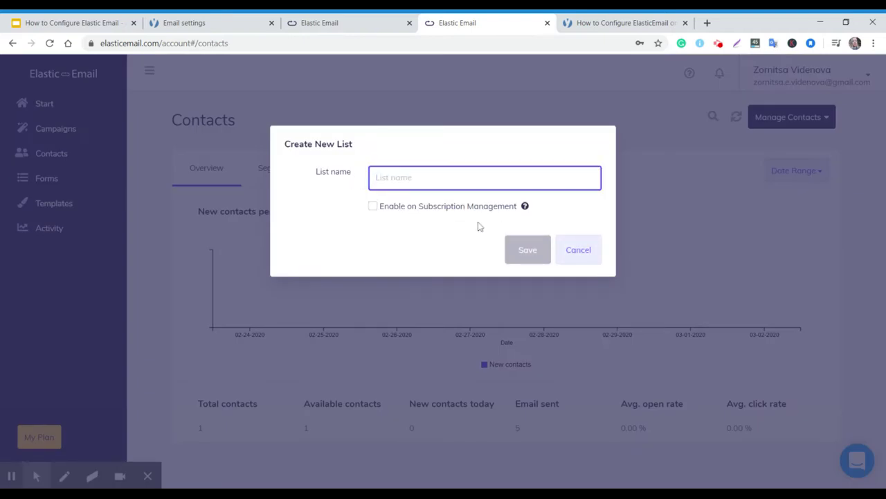
click(570, 258)
click(569, 260)
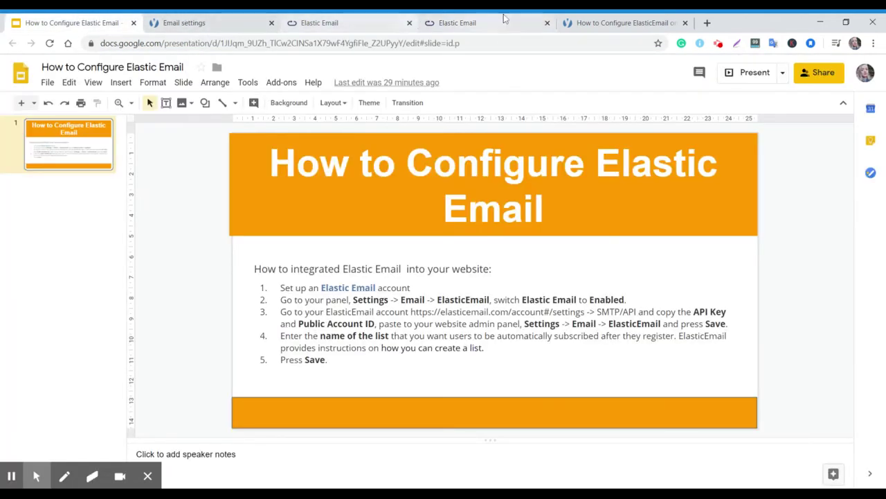
Review the Yclas documentation article on configuring ElasticEmail and return to the How to Configure Elastic Email slide
click(581, 21)
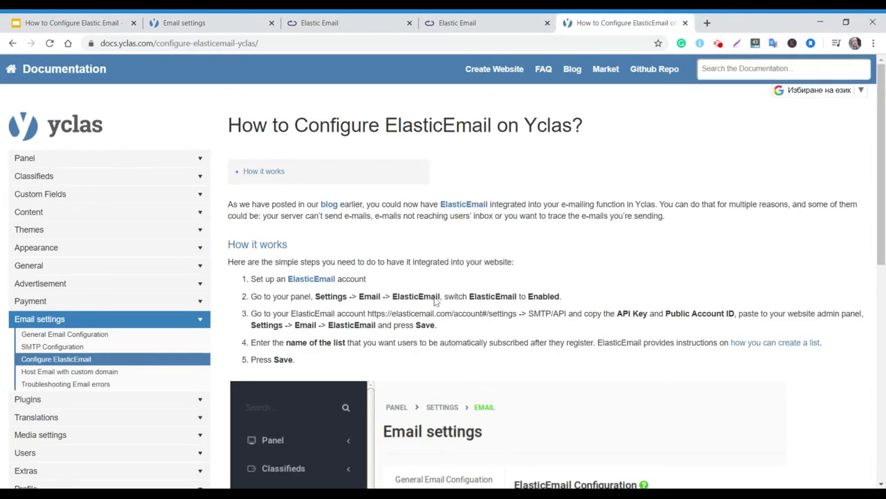
scroll(423, 291, down, 1)
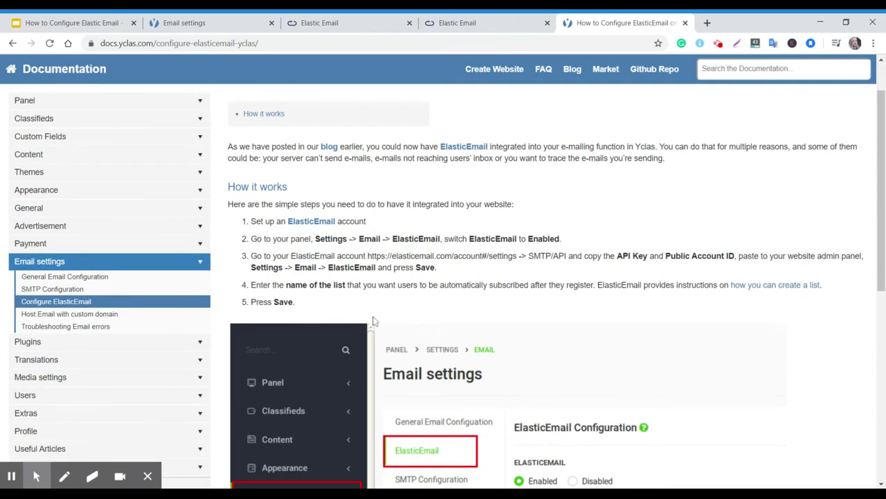
scroll(541, 354, down, 2)
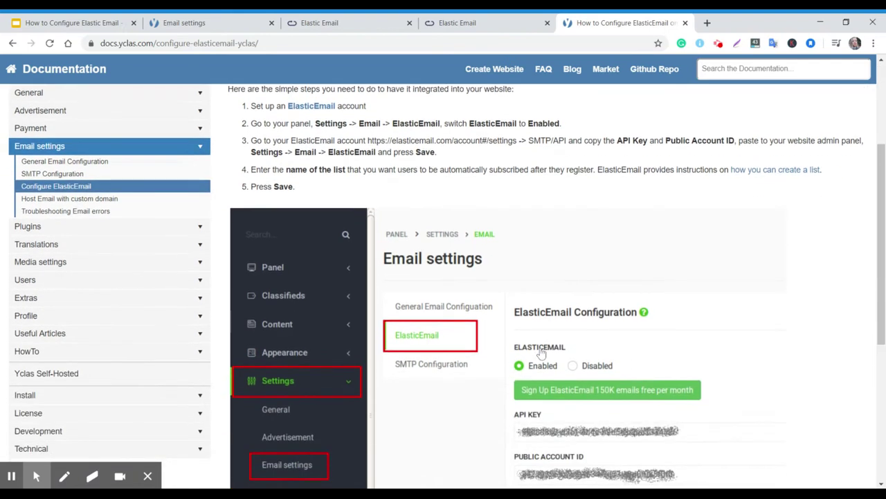
scroll(541, 355, down, 5)
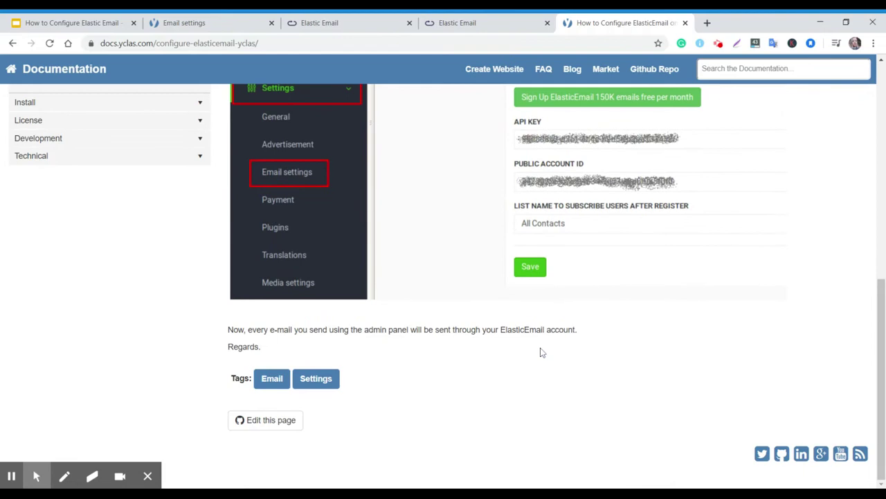
scroll(540, 352, up, 7)
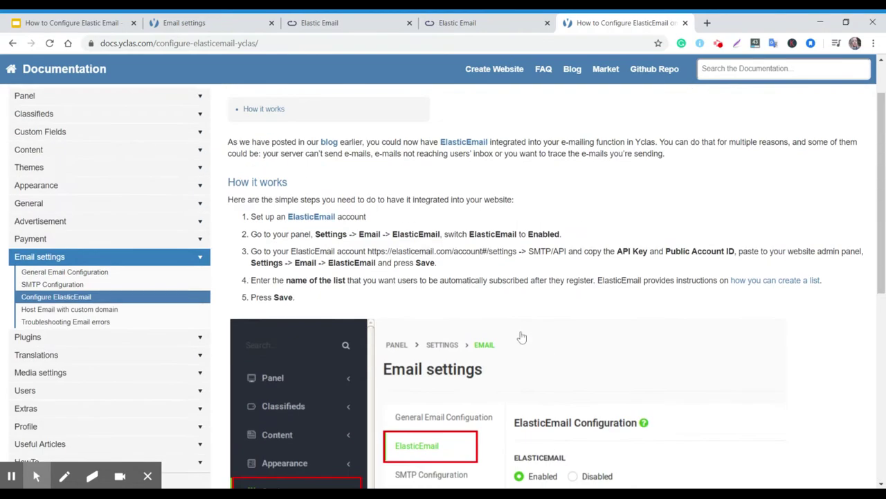
scroll(523, 337, up, 1)
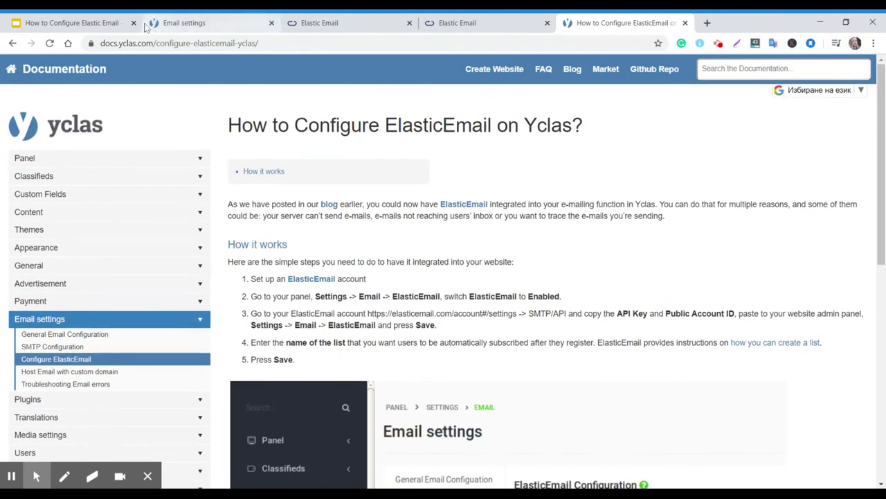
click(95, 19)
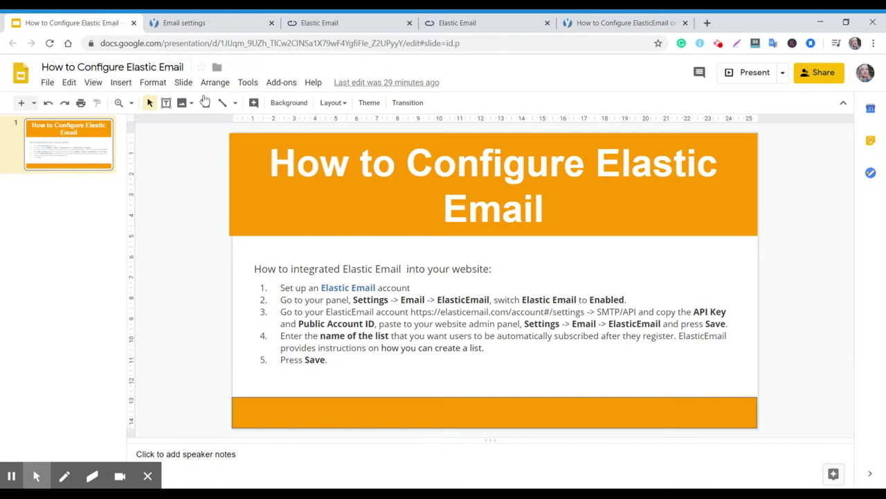